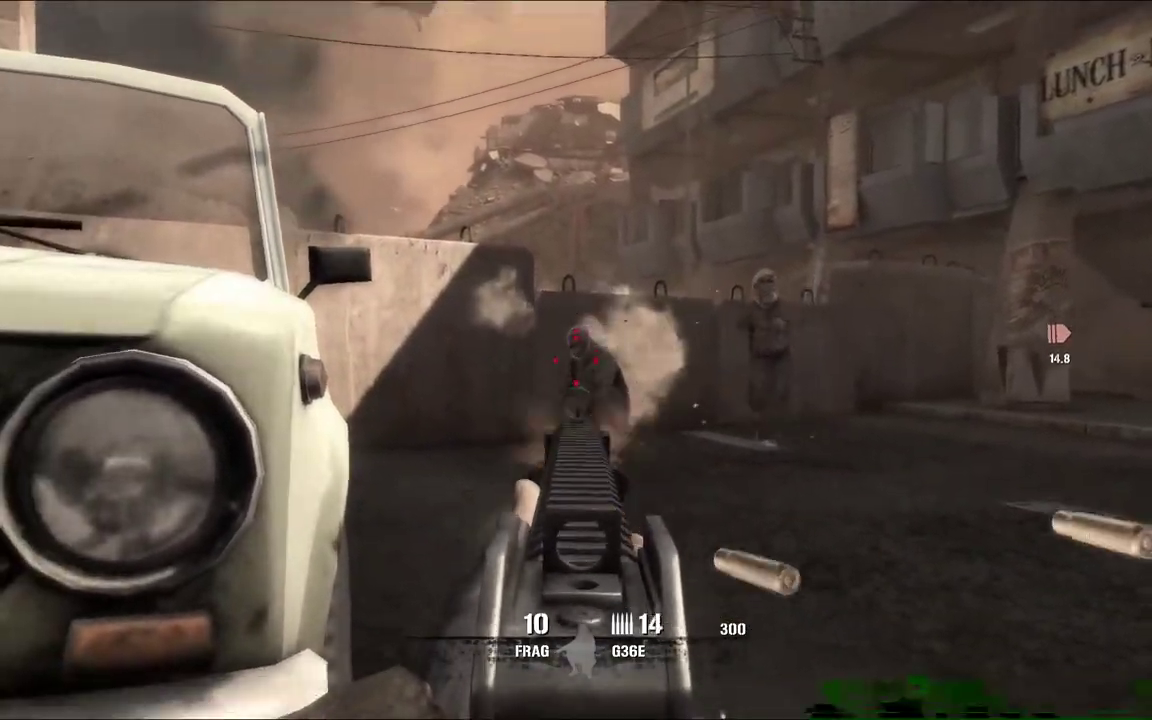
key("r")
key("a")
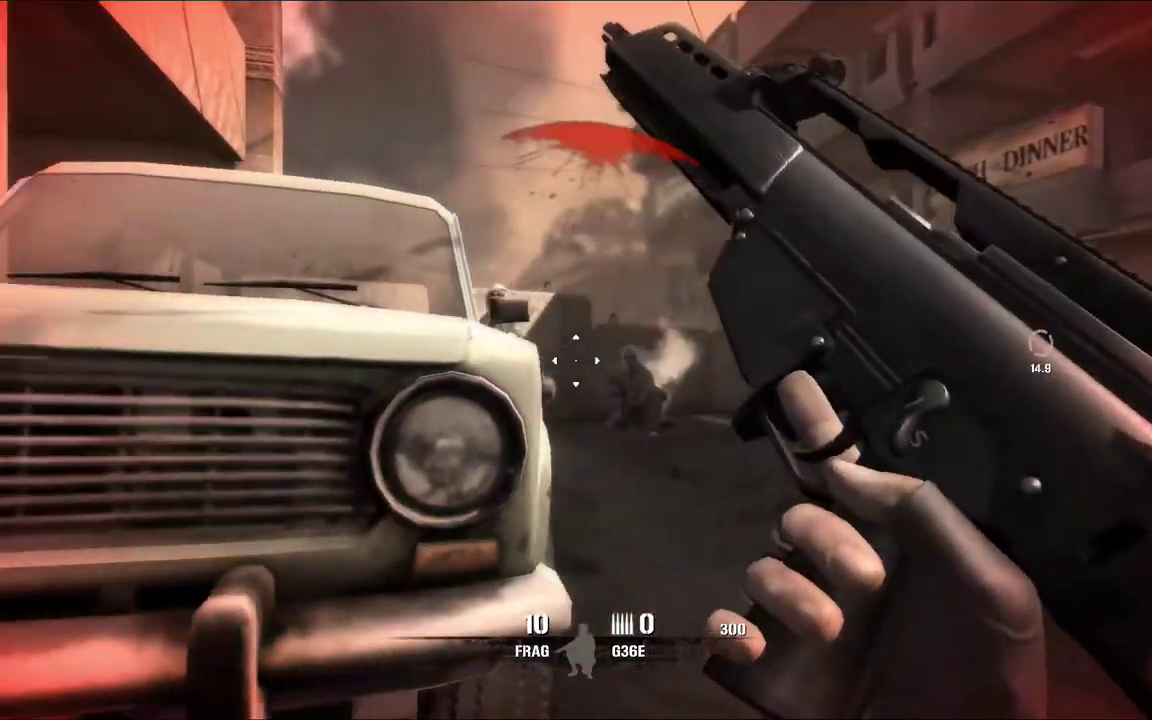
key("d")
left_click_drag(576, 360, 576, 360)
key("r")
key("r")
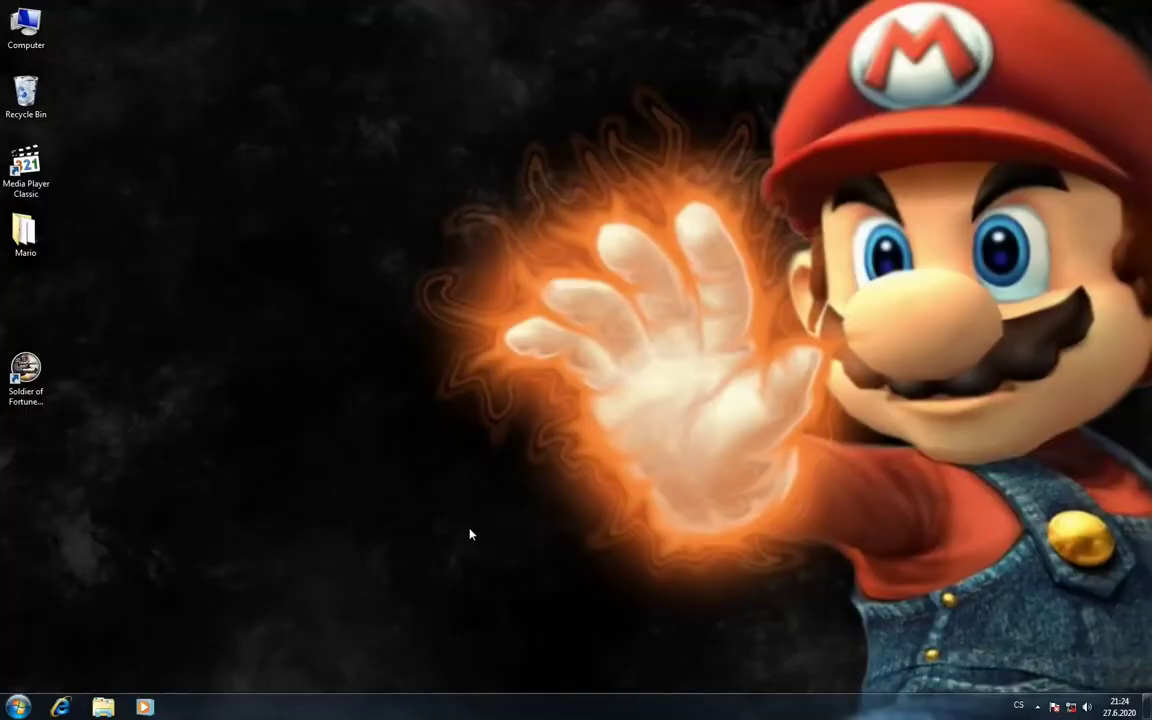
Open the NVIDIA Control Panel and select Soldier of Fortune Payback (sof3.exe) for customizing its program-specific 3D settings.
right_click(333, 348)
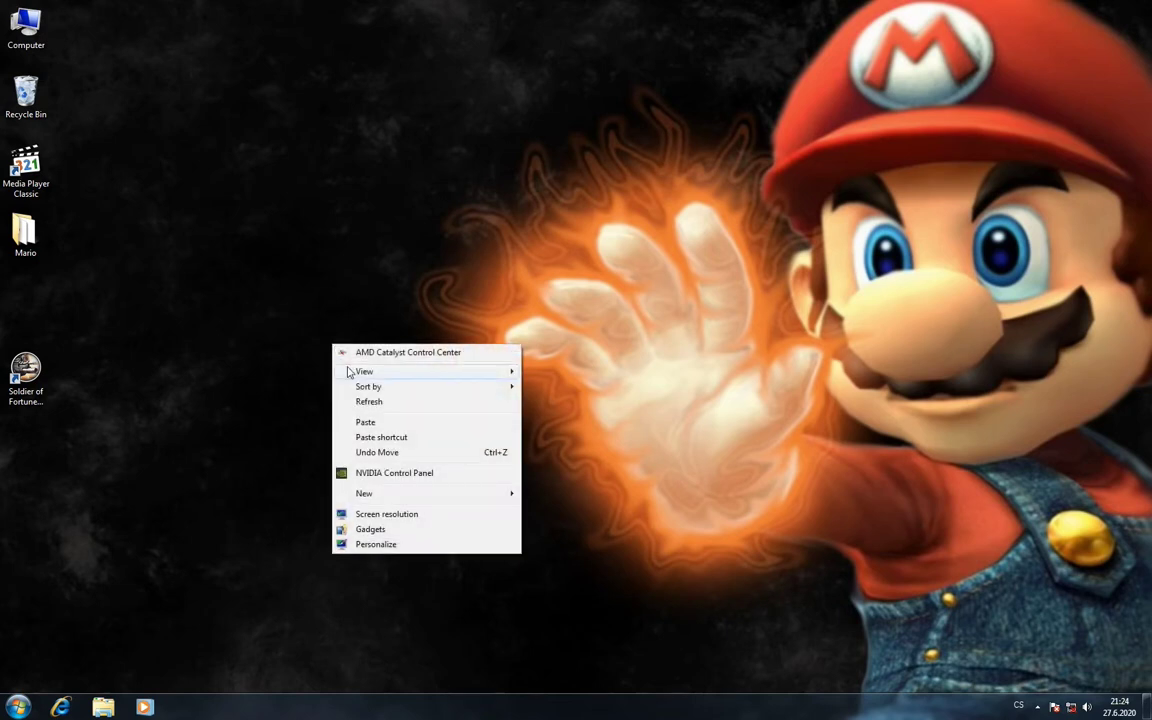
left_click(395, 474)
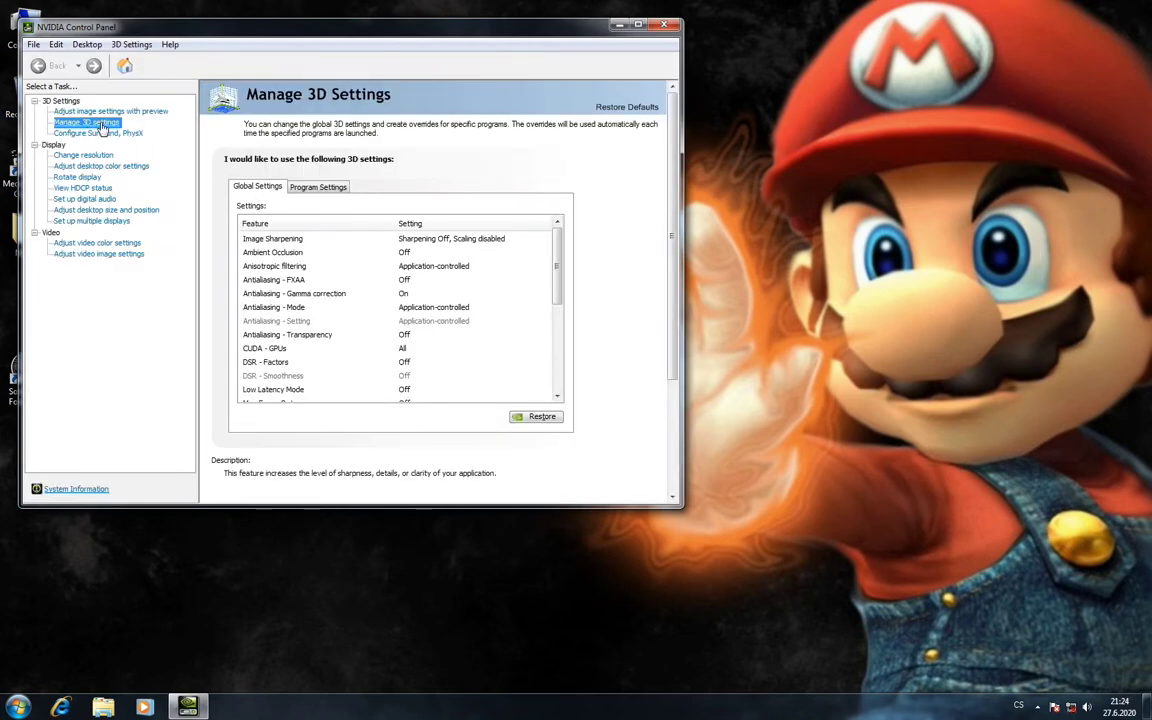
left_click(328, 192)
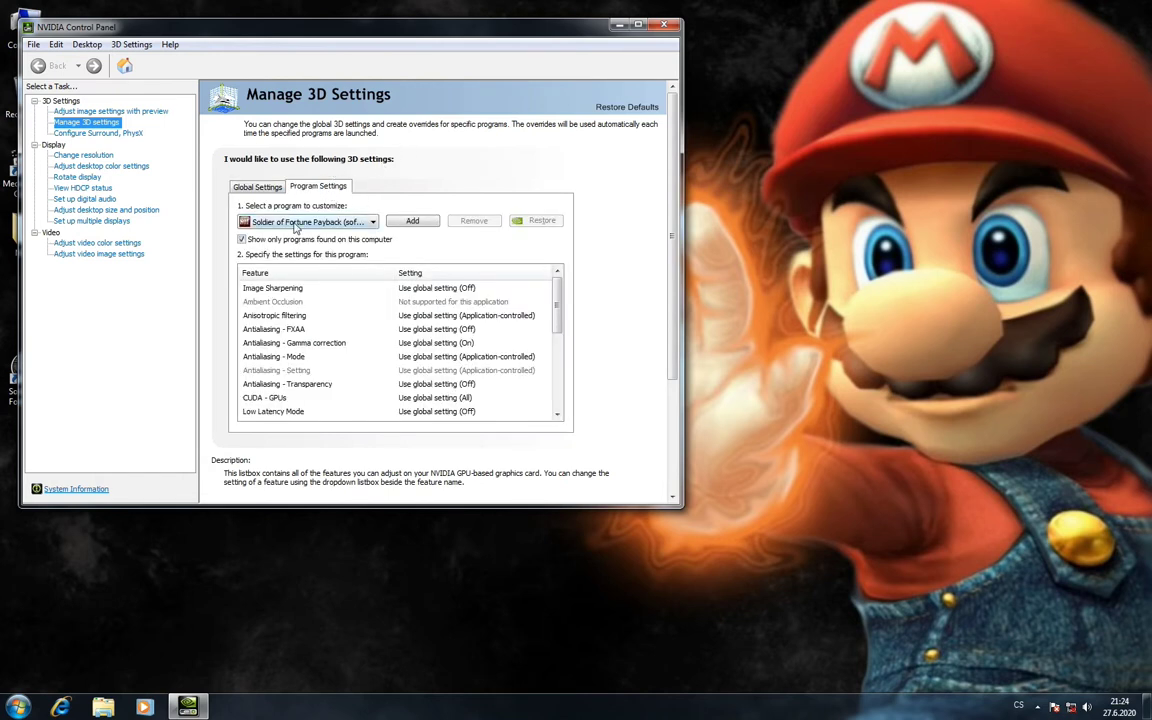
left_click(368, 225)
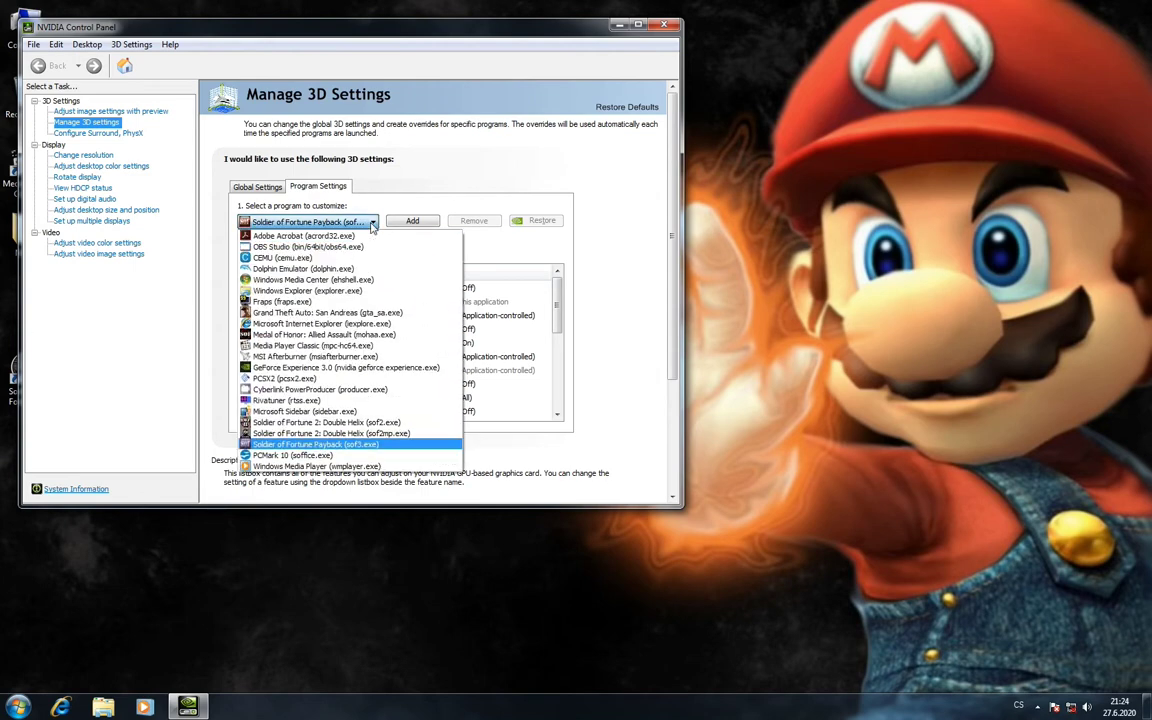
left_click(334, 447)
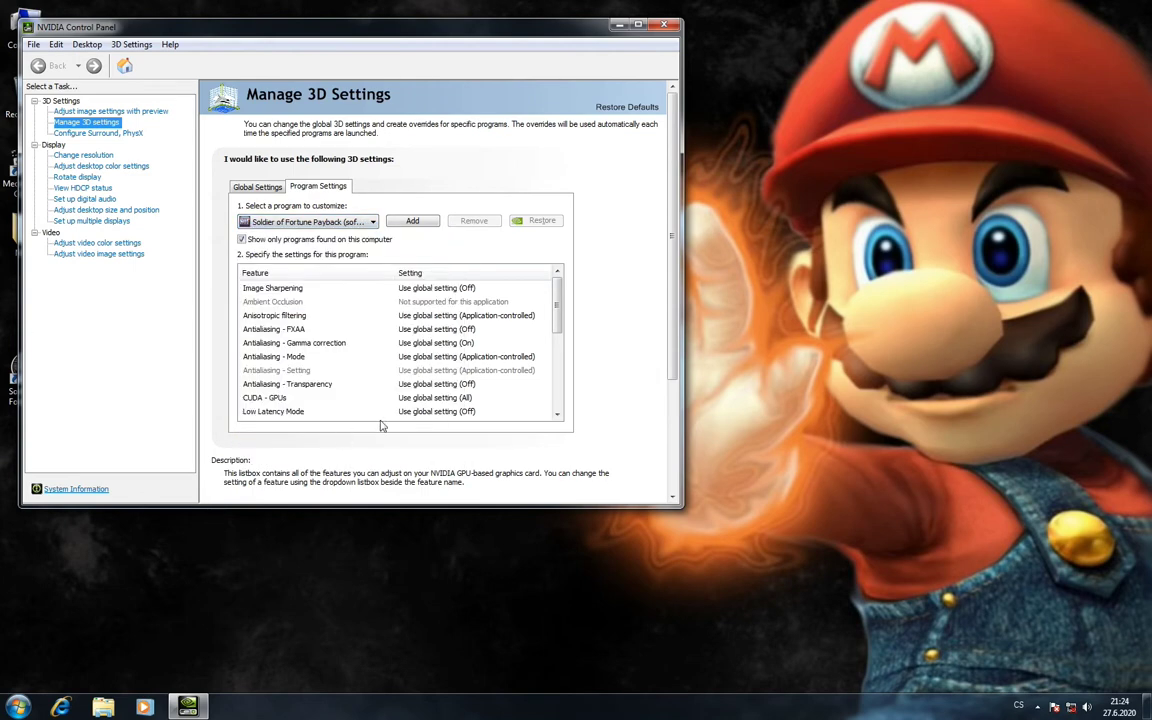
left_click(413, 222)
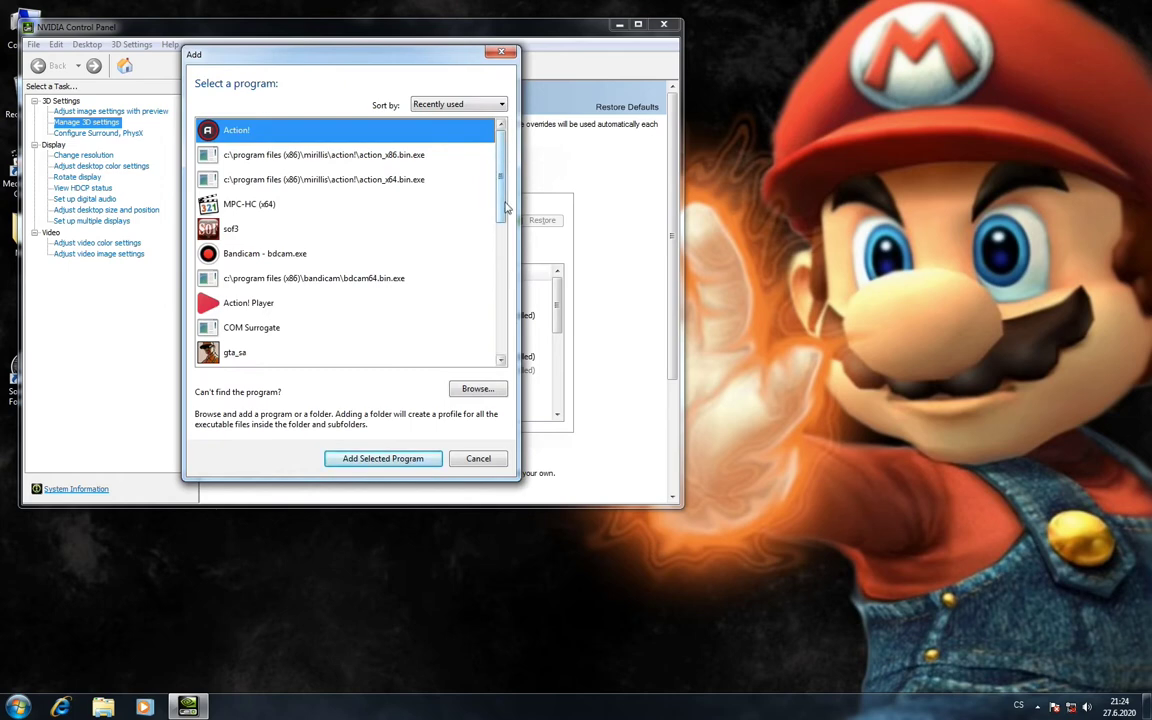
left_click(477, 389)
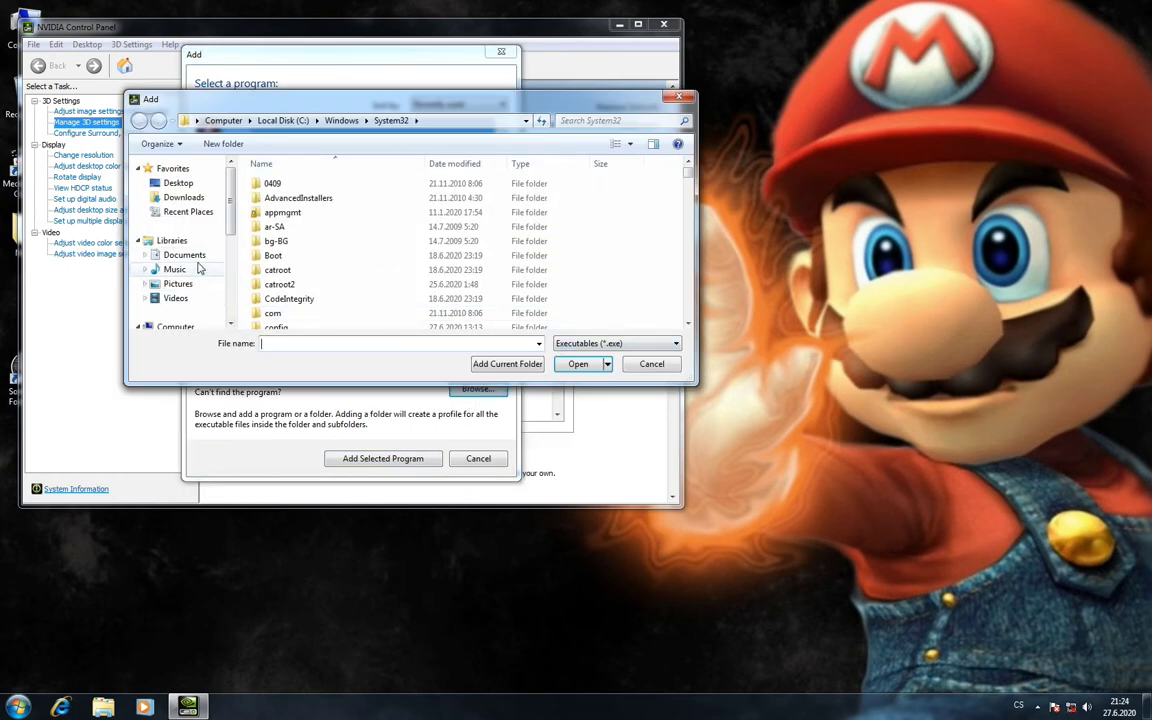
scroll(200, 250, "down", 2)
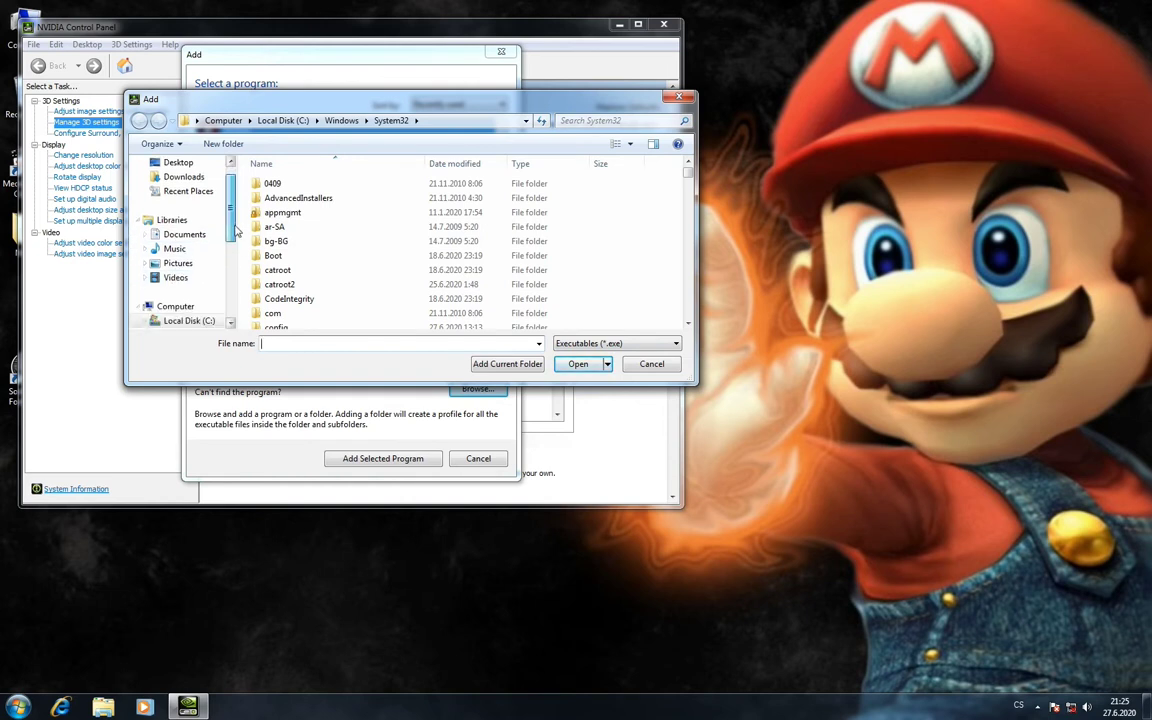
left_click(158, 318)
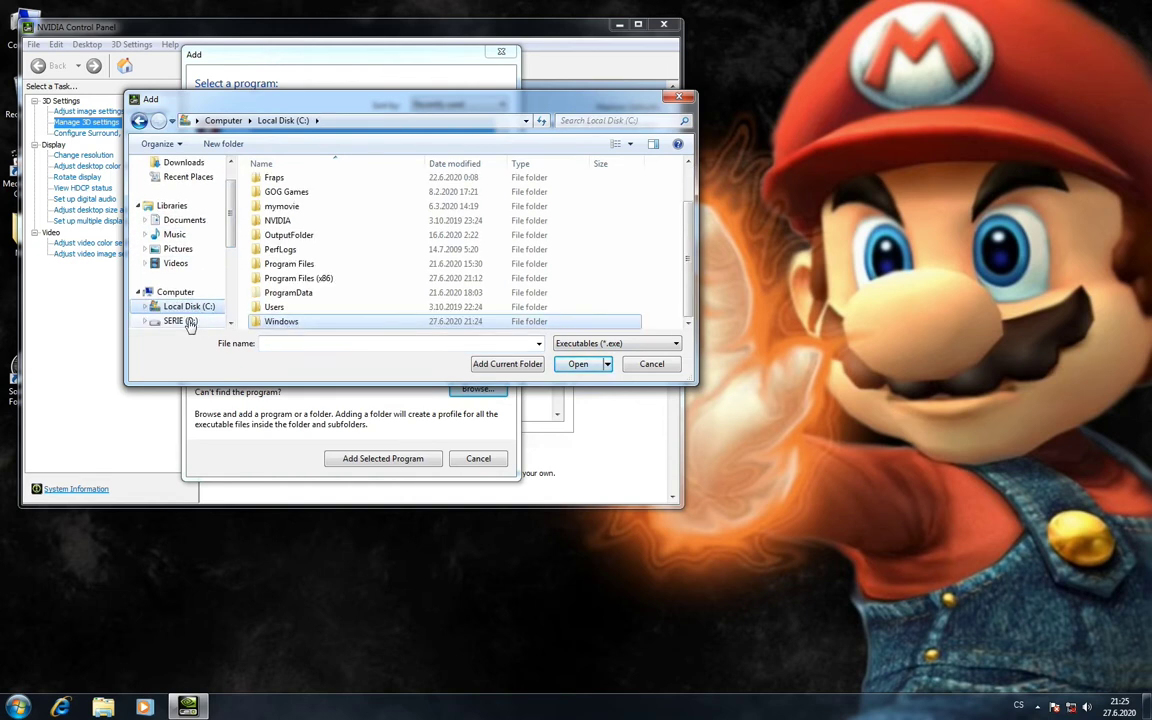
double_click(286, 191)
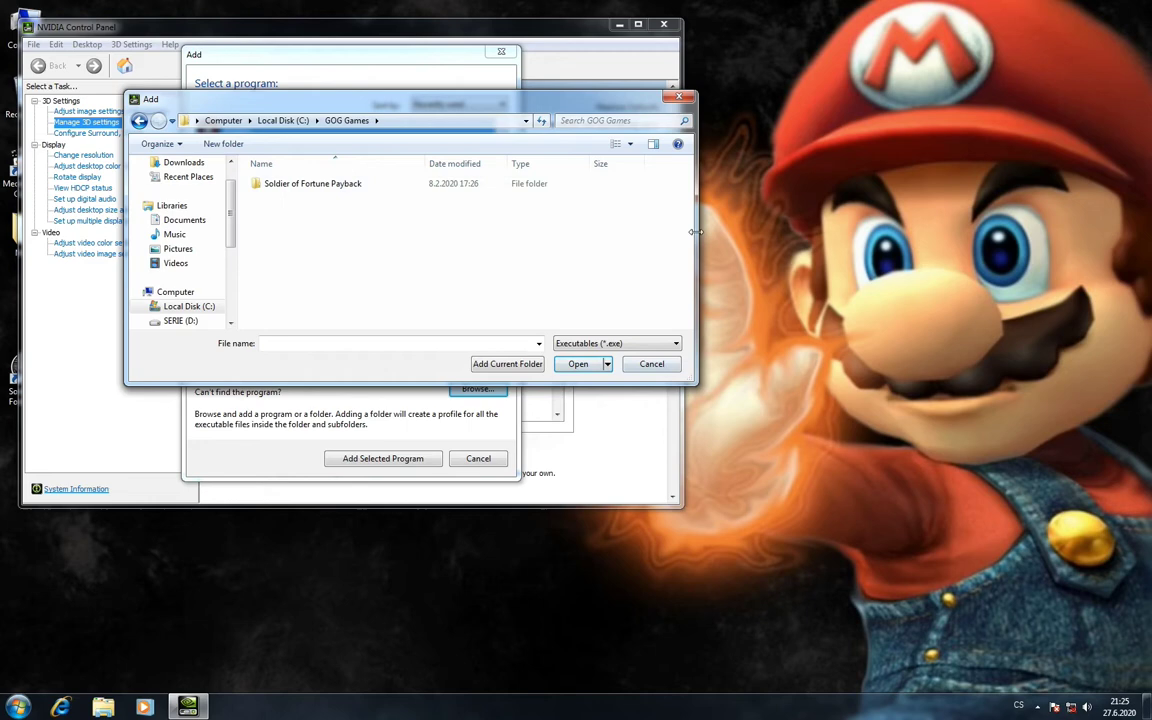
key("Escape")
key("Escape")
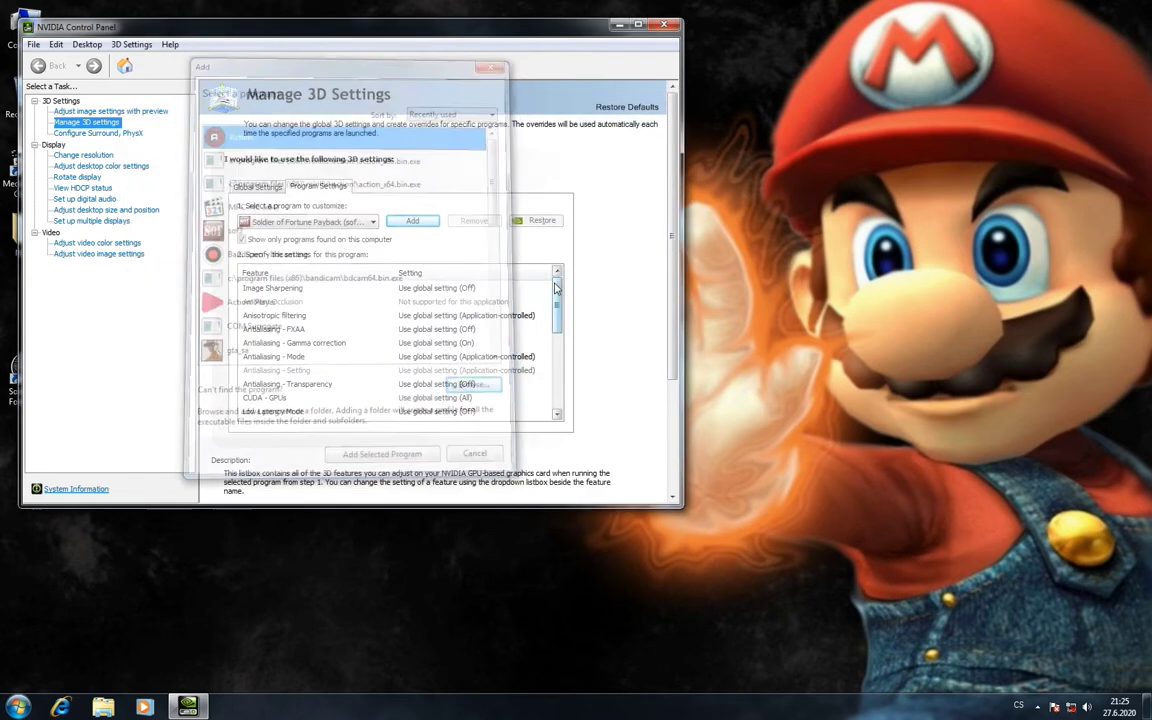
Set Vertical sync to On for Soldier of Fortune Payback, apply the change and close the control panel.
left_click_drag(558, 305, 555, 372)
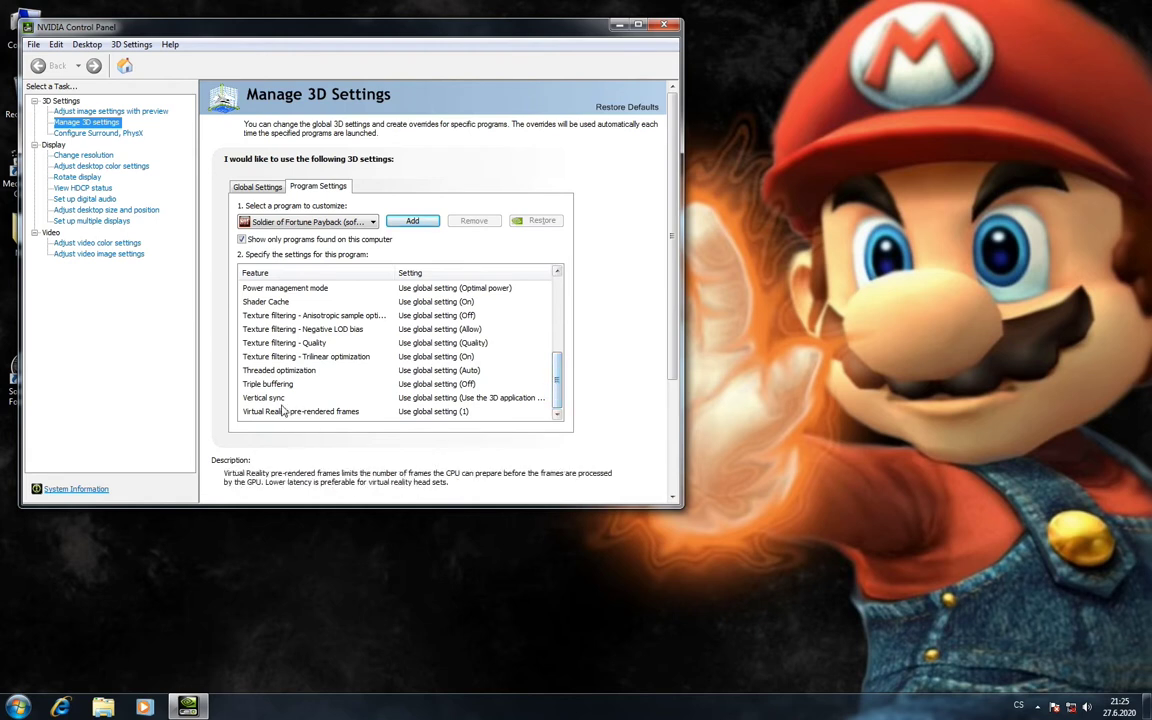
left_click(470, 398)
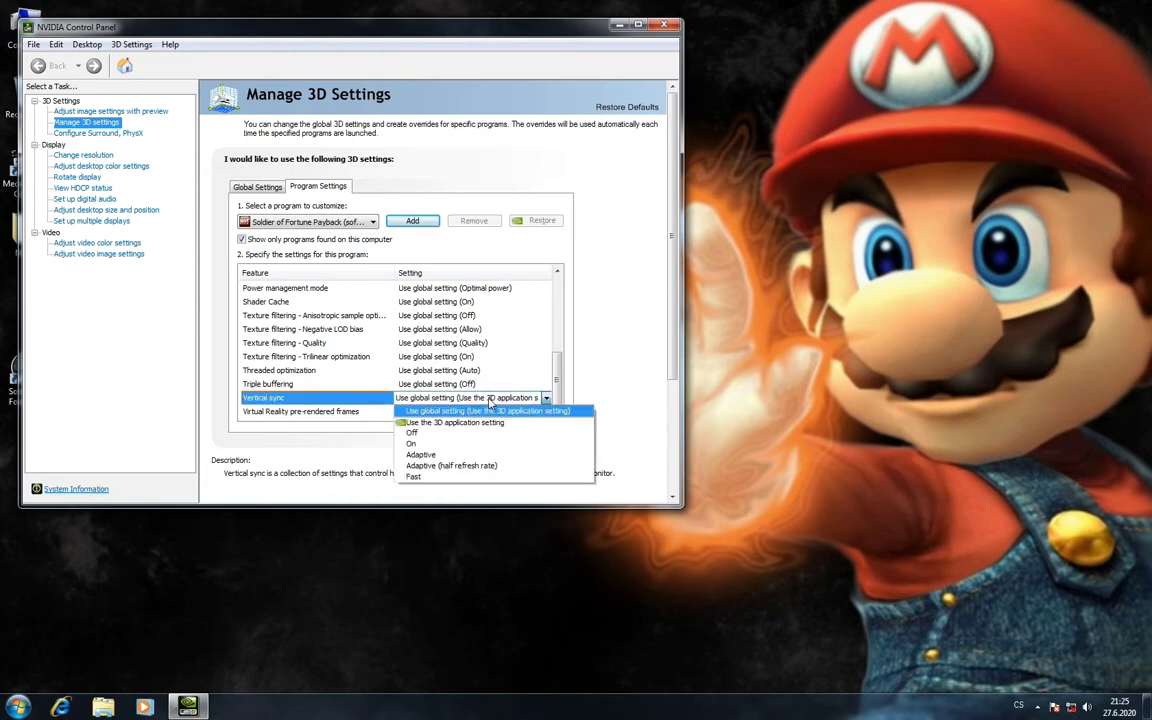
left_click(454, 444)
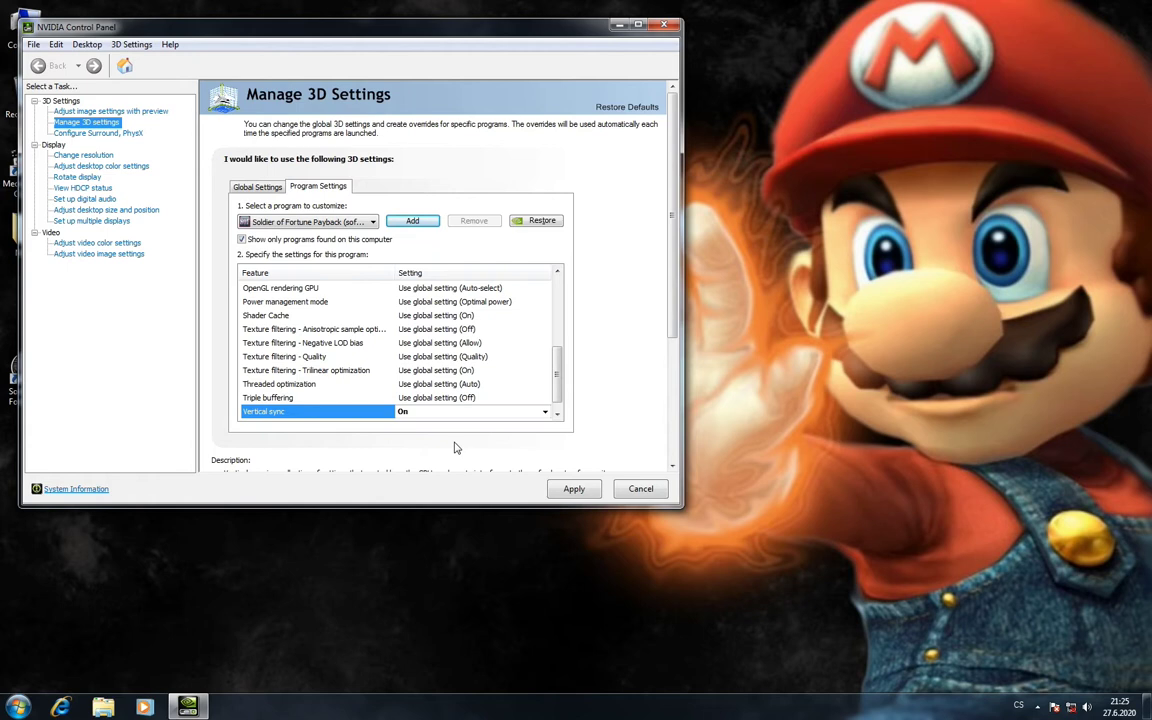
left_click(575, 490)
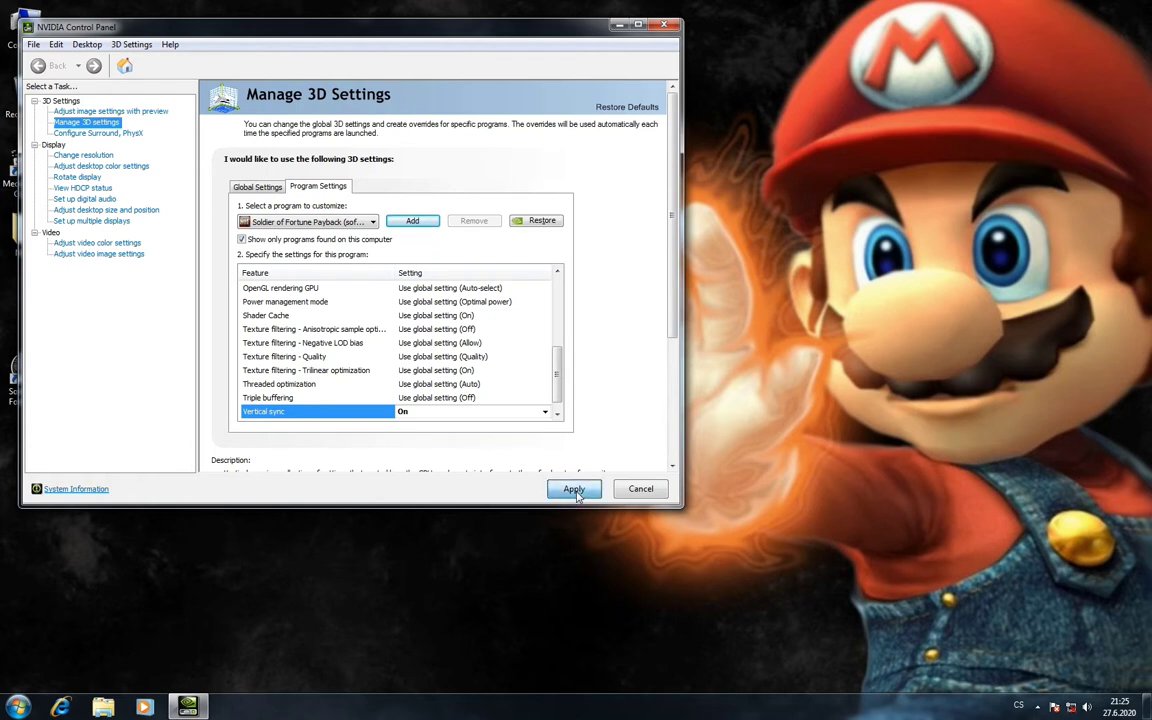
left_click(663, 24)
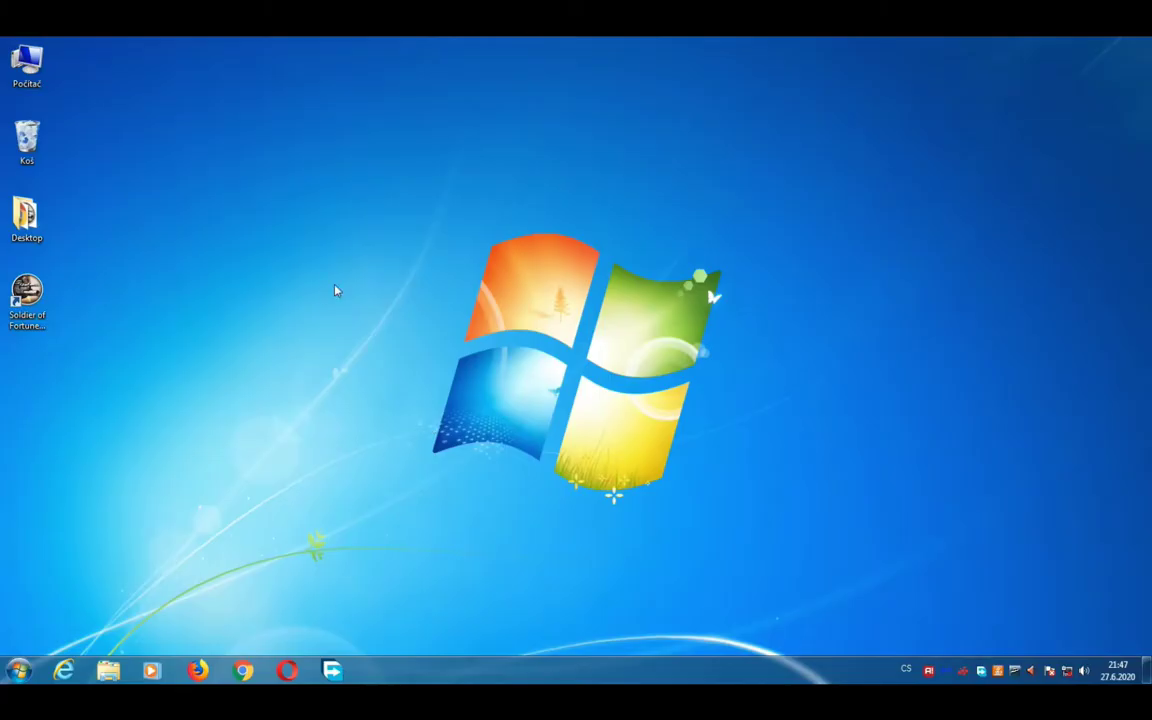
Open AMD Radeon Settings from the desktop to reach the game profiles.
right_click(336, 290)
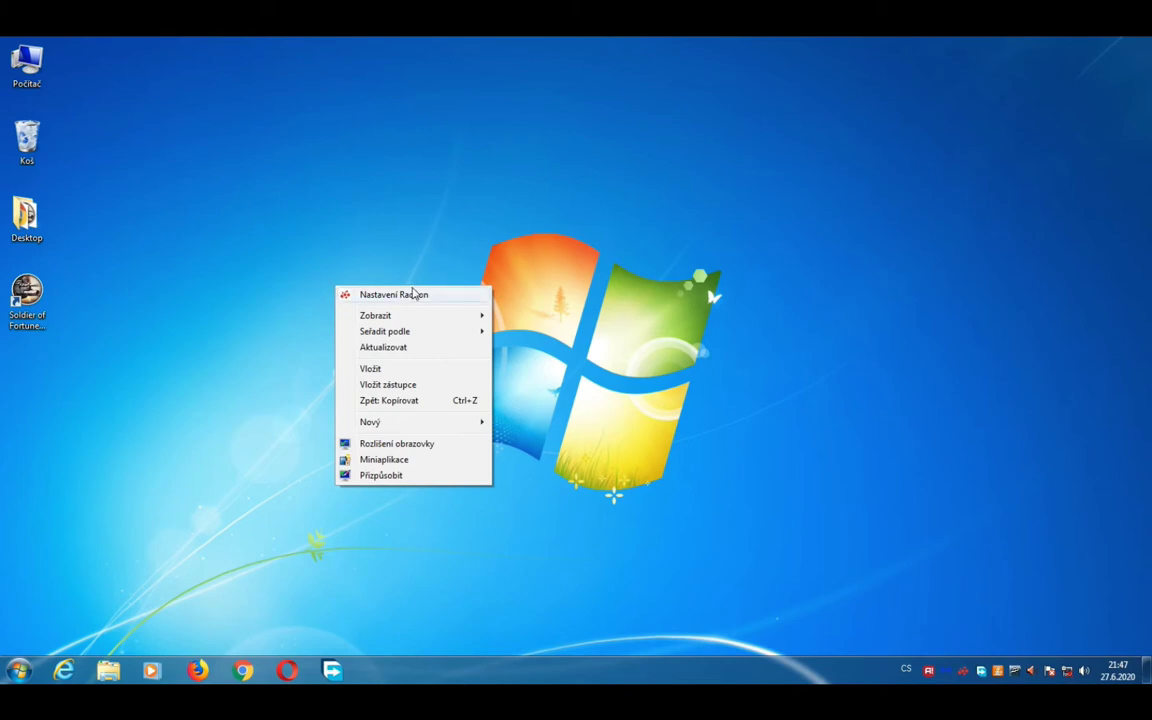
left_click(444, 300)
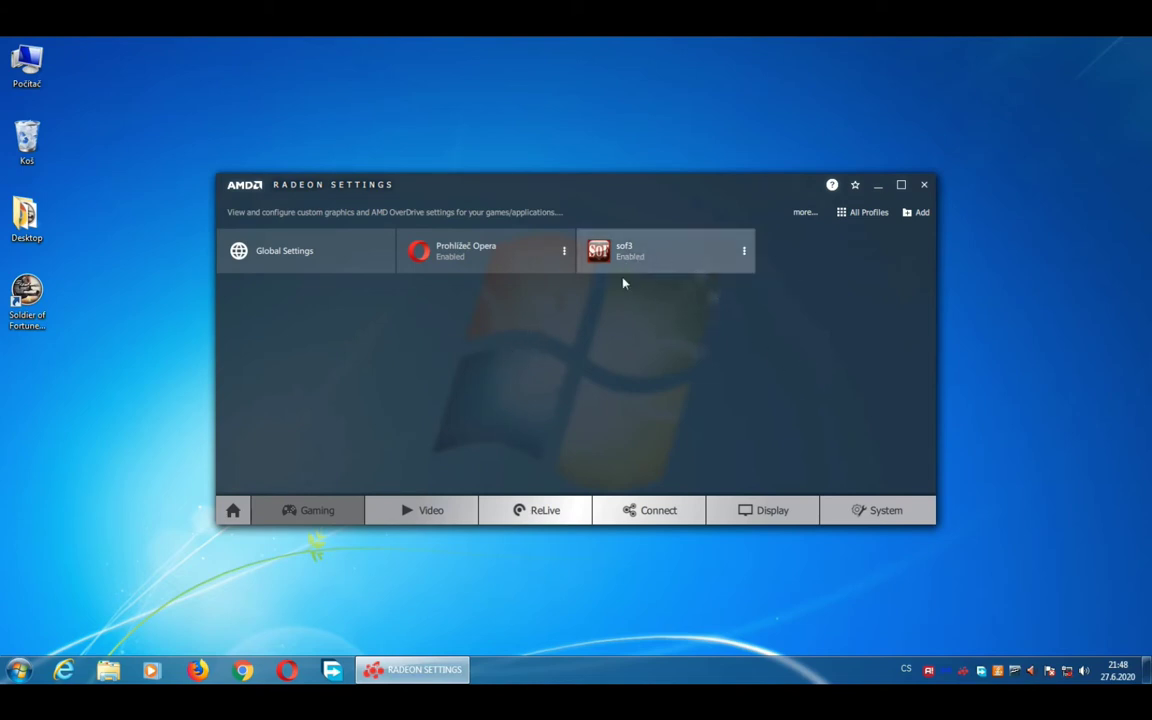
left_click(919, 222)
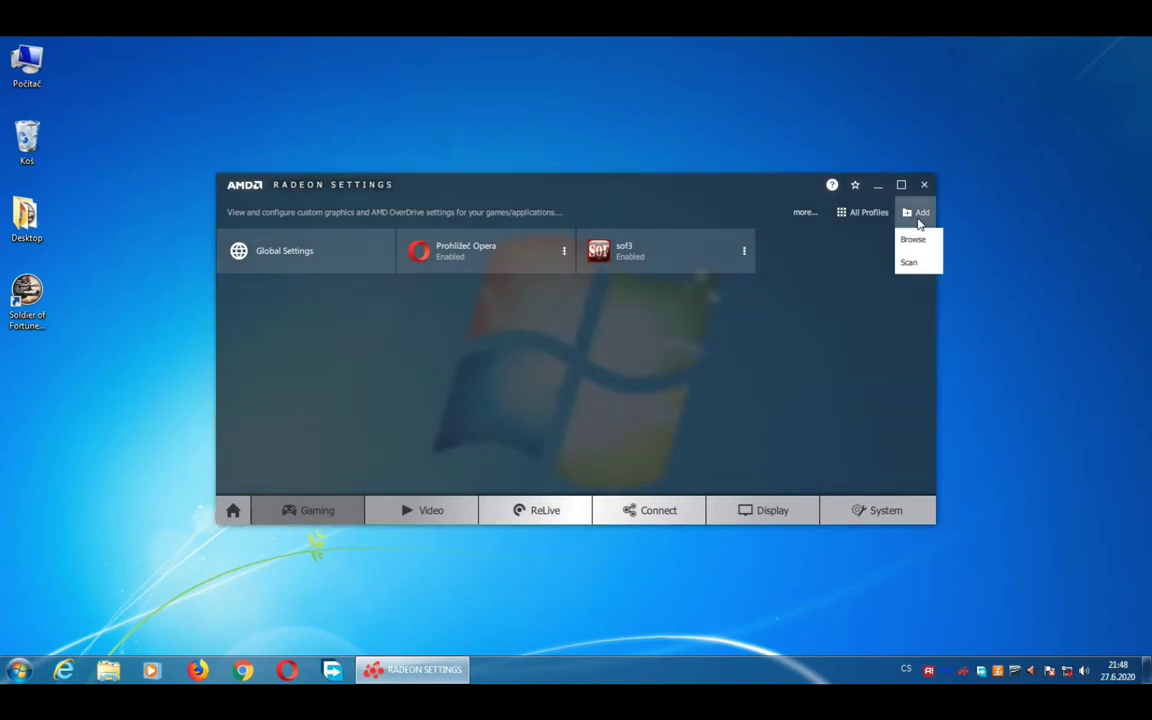
left_click(913, 239)
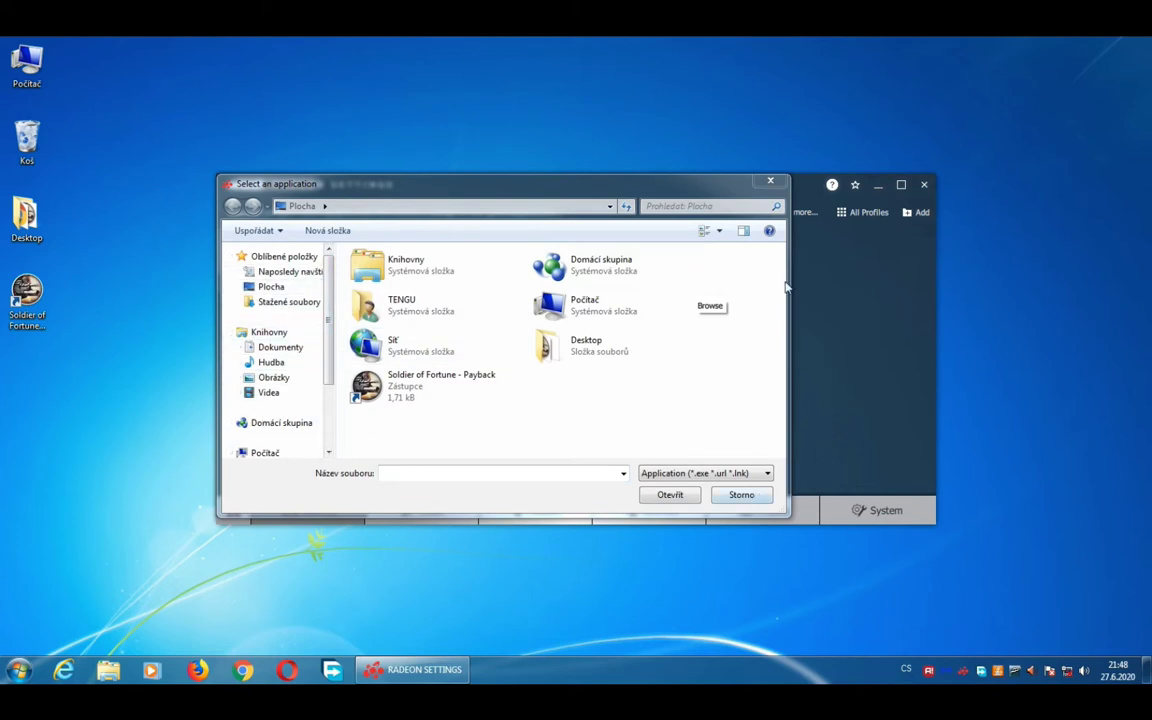
left_click(771, 183)
left_click(771, 183)
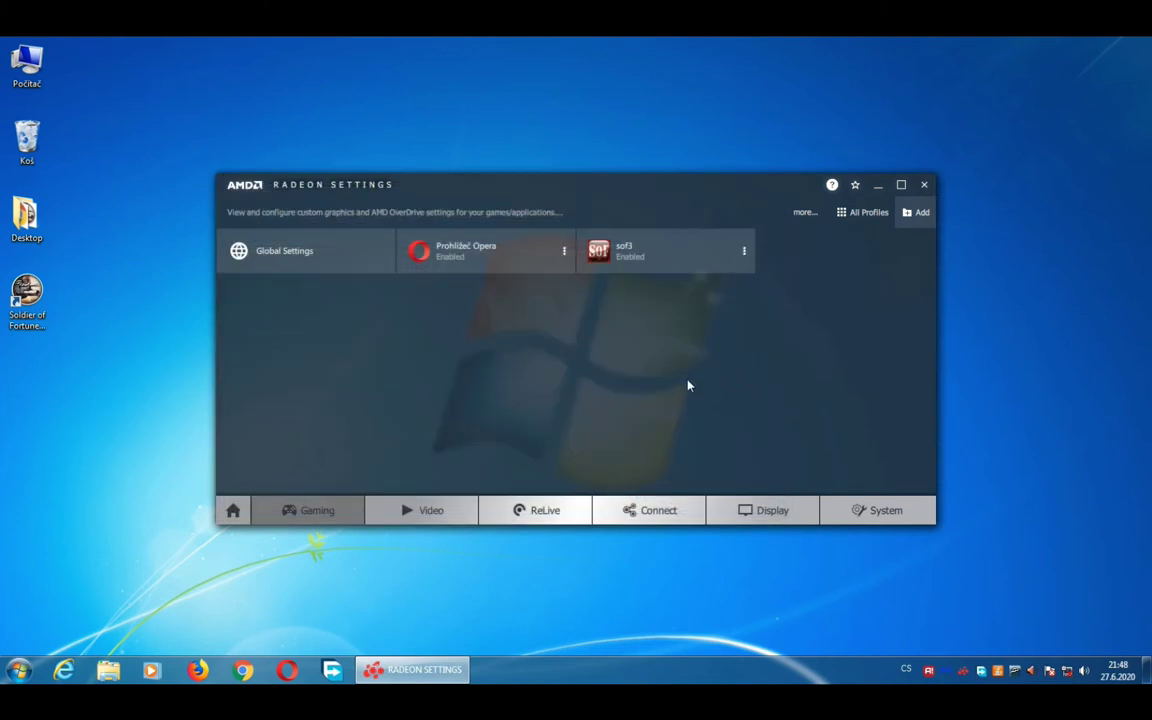
In the sof3 profile, set Wait for Vertical Refresh to Always on and Frame Rate Target Control to 60 FPS, and close the settings.
left_click(666, 253)
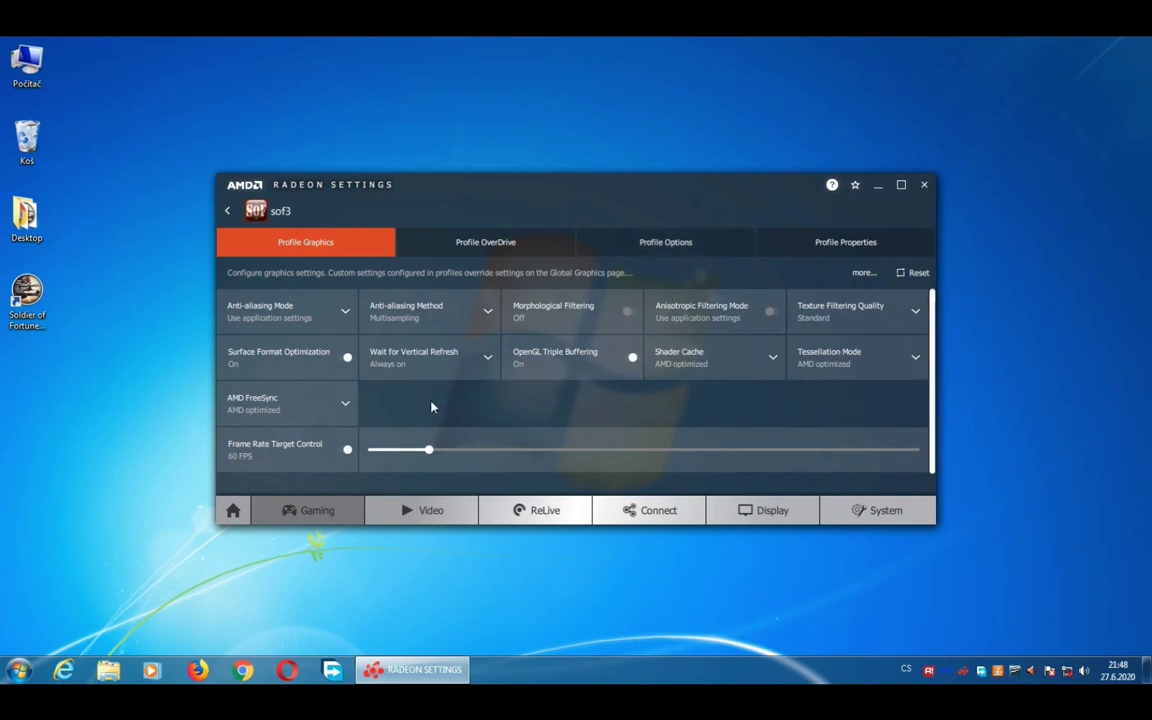
left_click(488, 358)
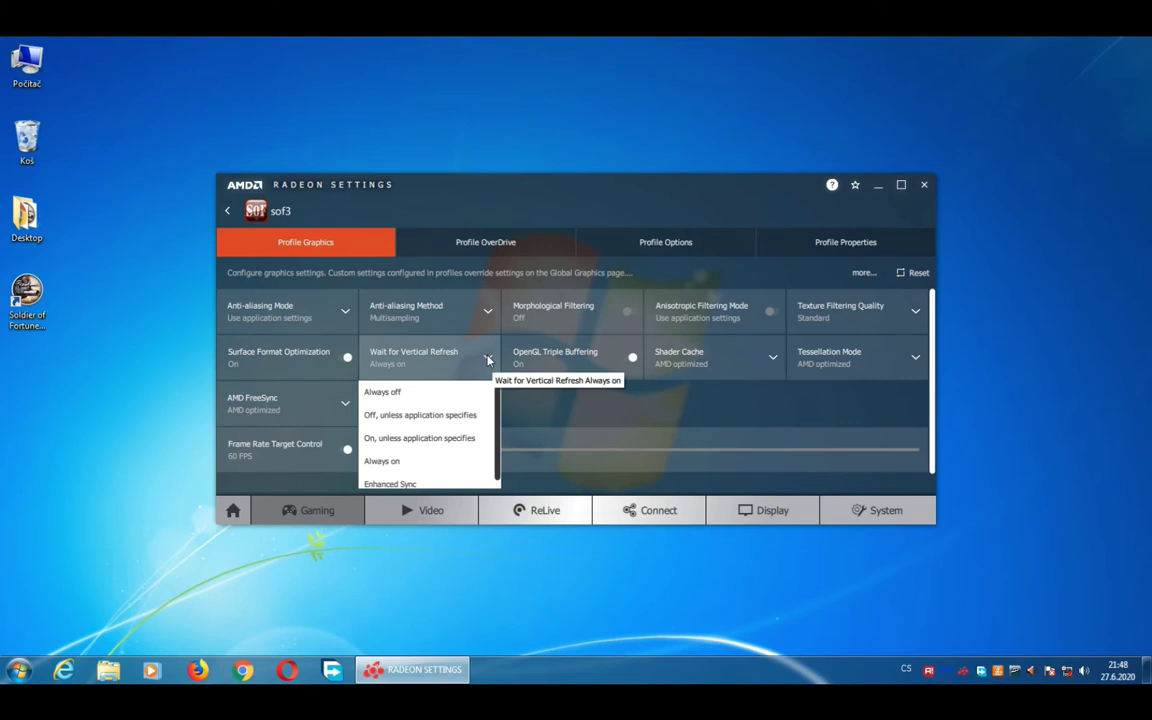
left_click(422, 452)
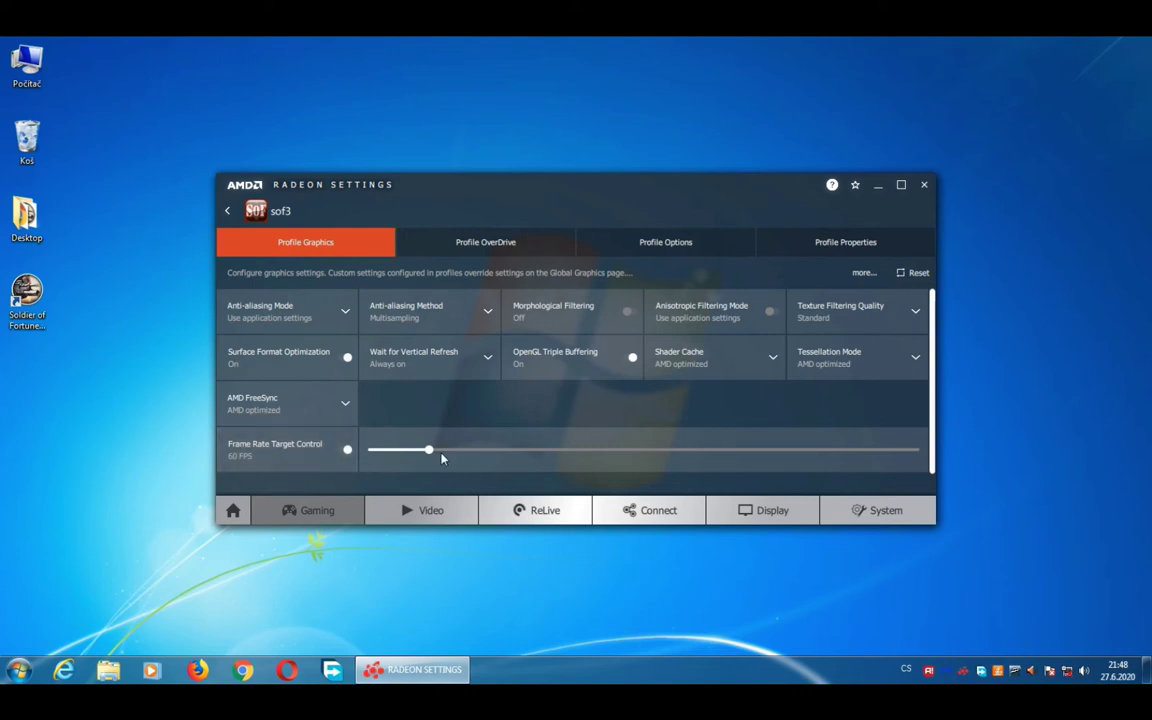
mouse_move(430, 450)
left_mouse_down()
mouse_move(920, 451)
mouse_move(435, 467)
left_mouse_up()
left_click(924, 184)
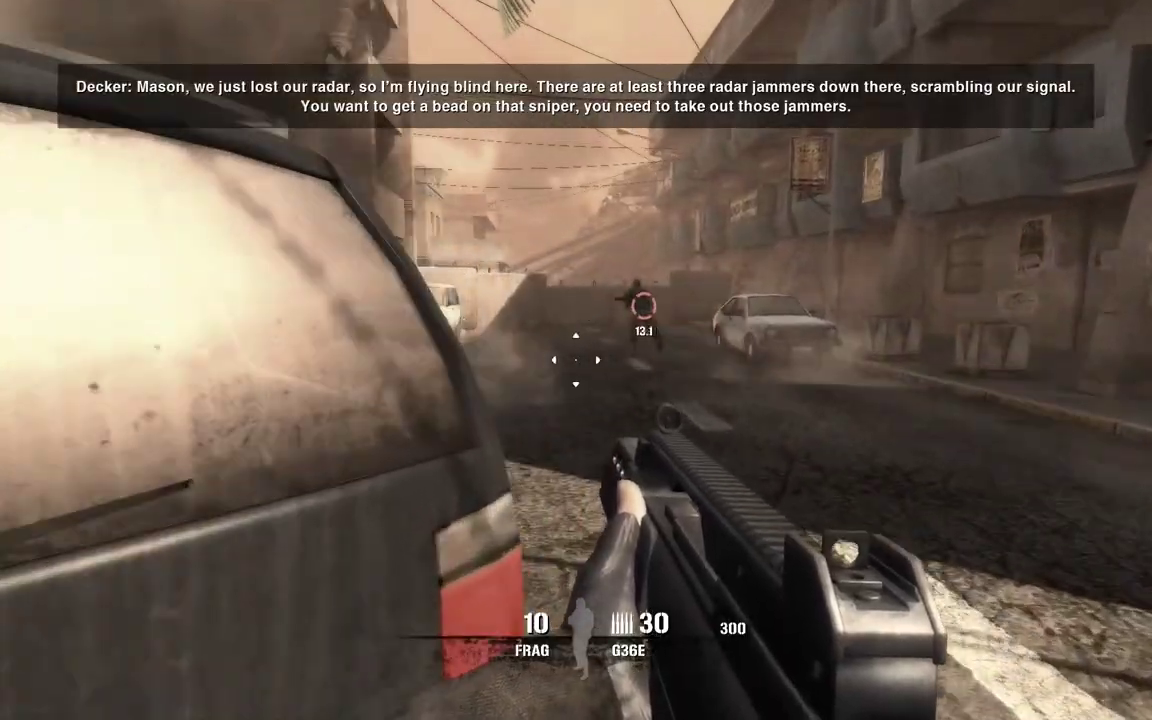
key("w")
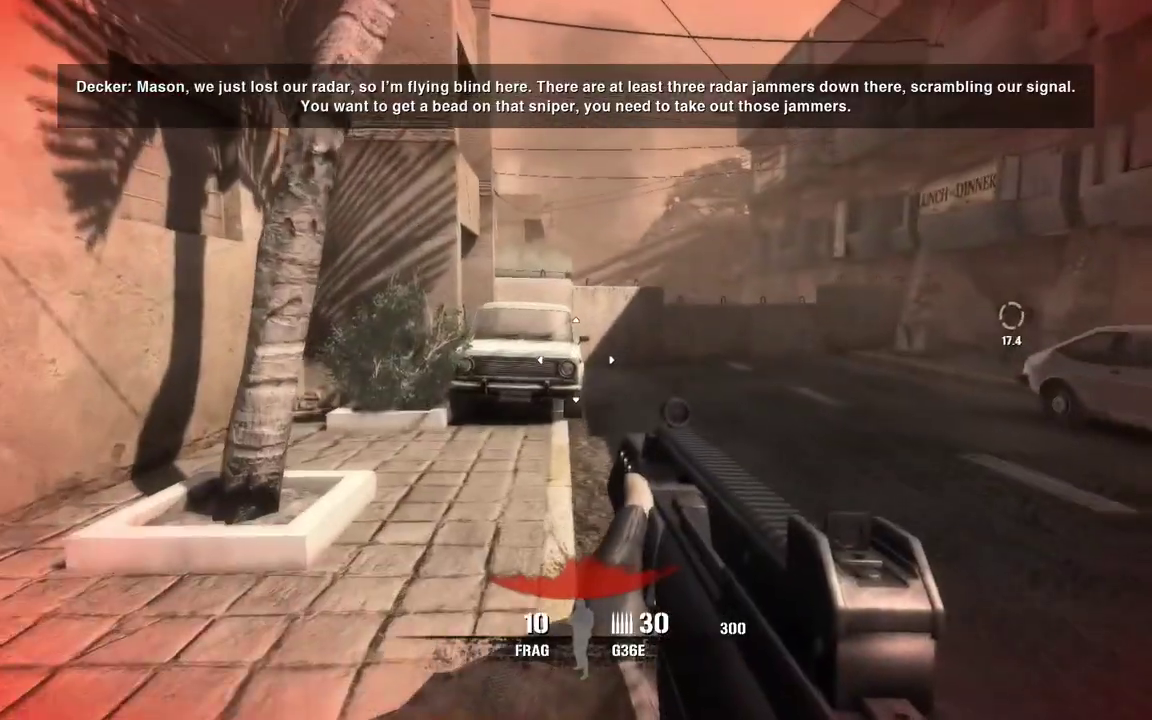
key("w")
key("c")
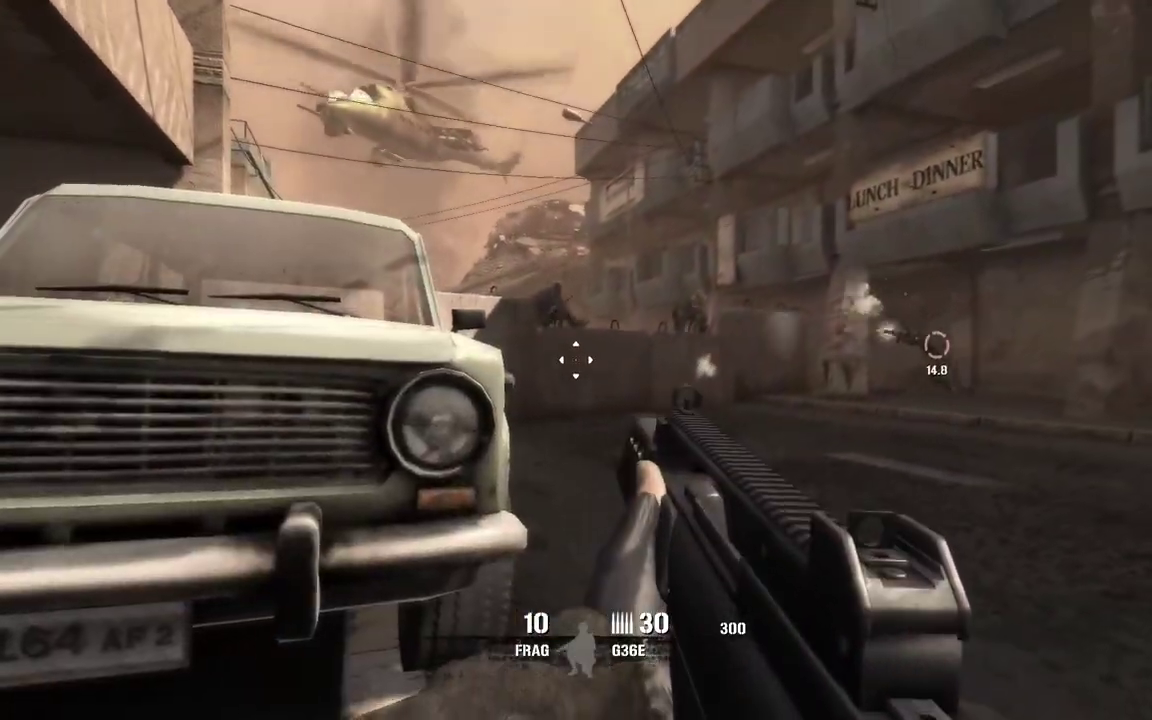
right_click(576, 360)
left_click(576, 360)
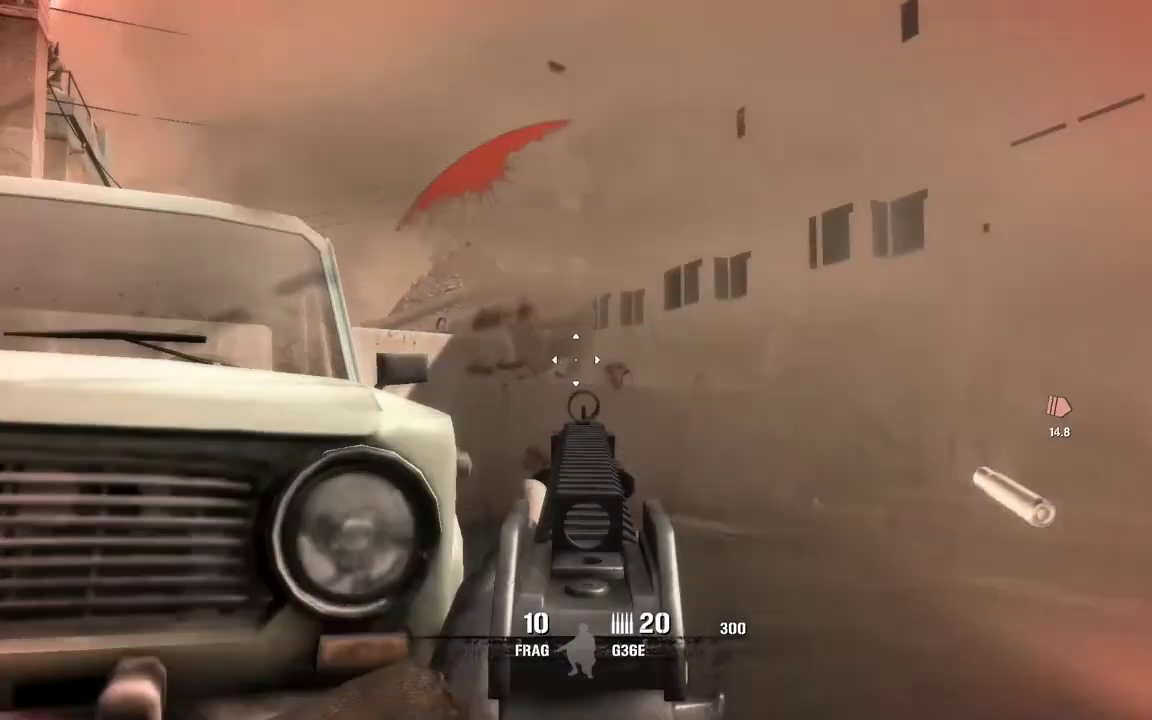
left_click(576, 360)
left_click_drag(576, 400, 576, 400)
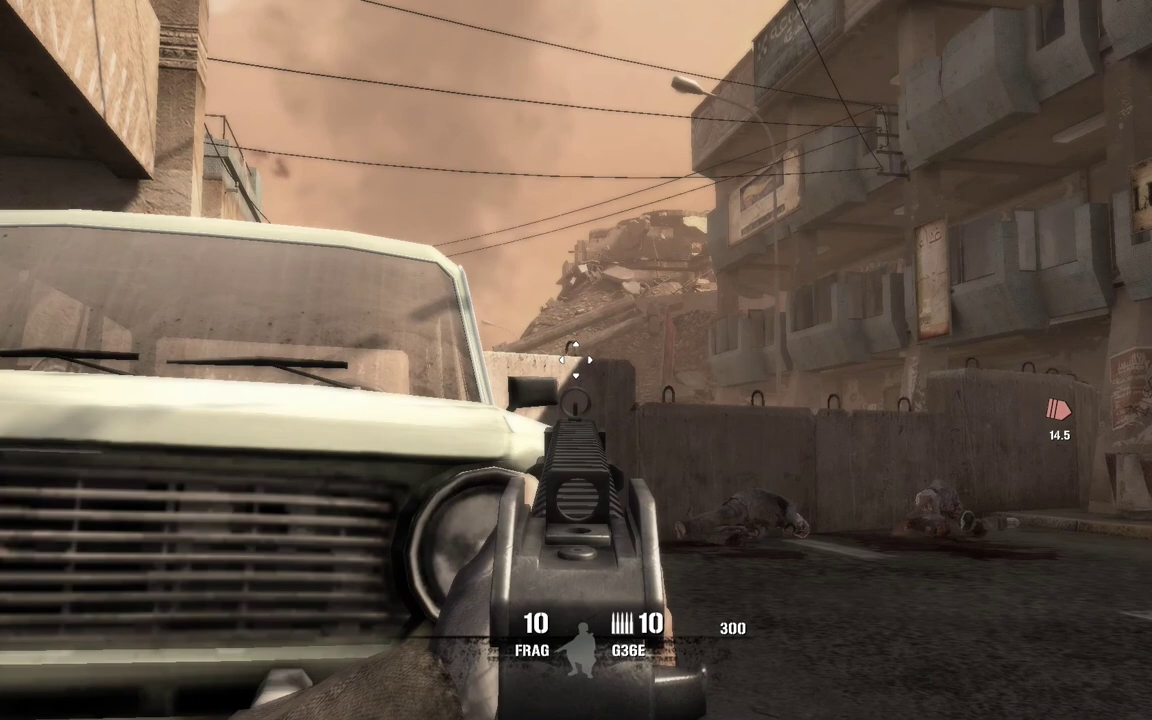
key("w")
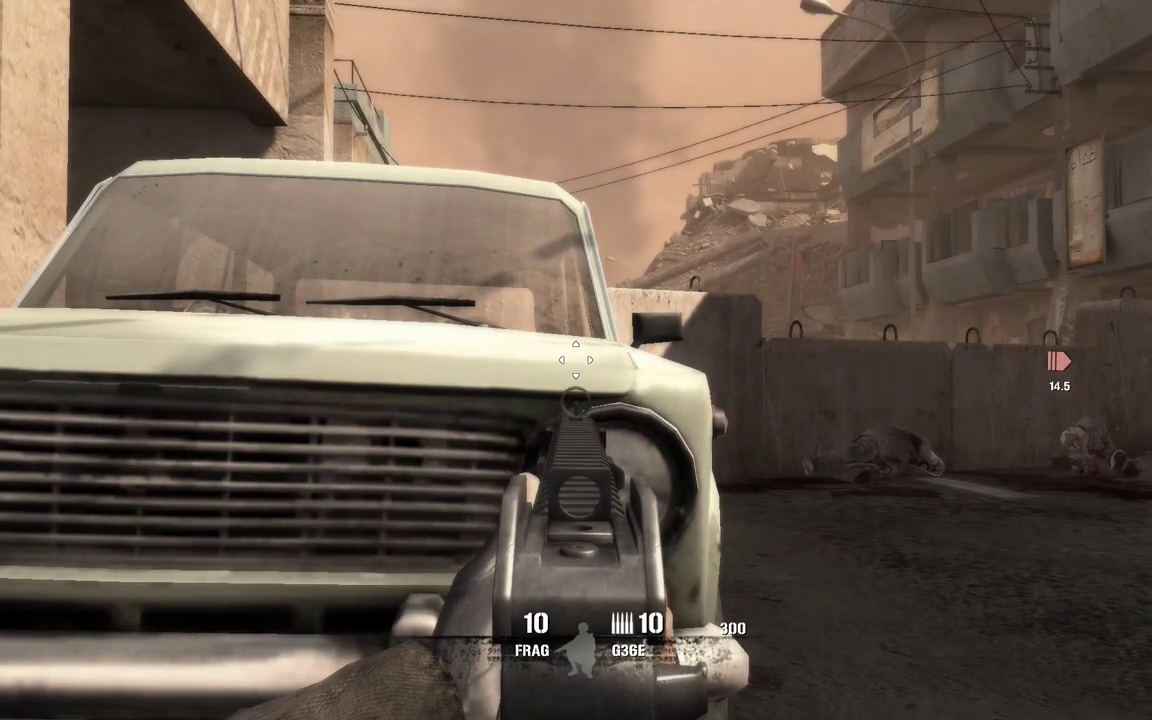
key("c")
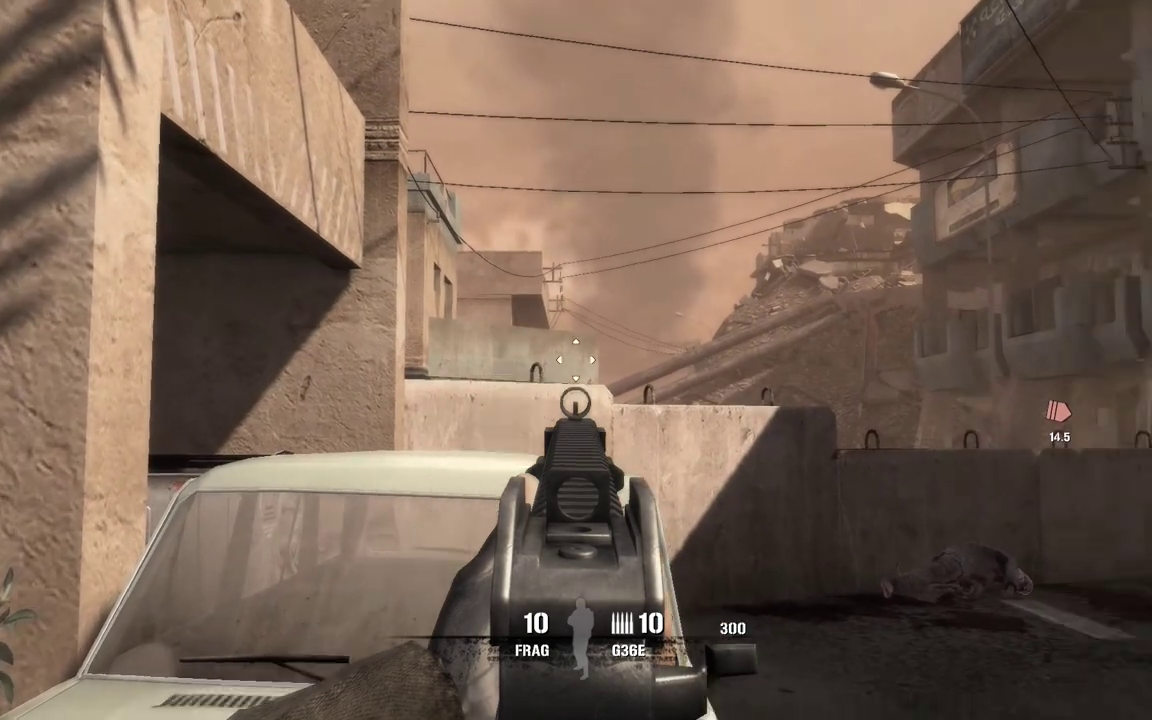
key("w")
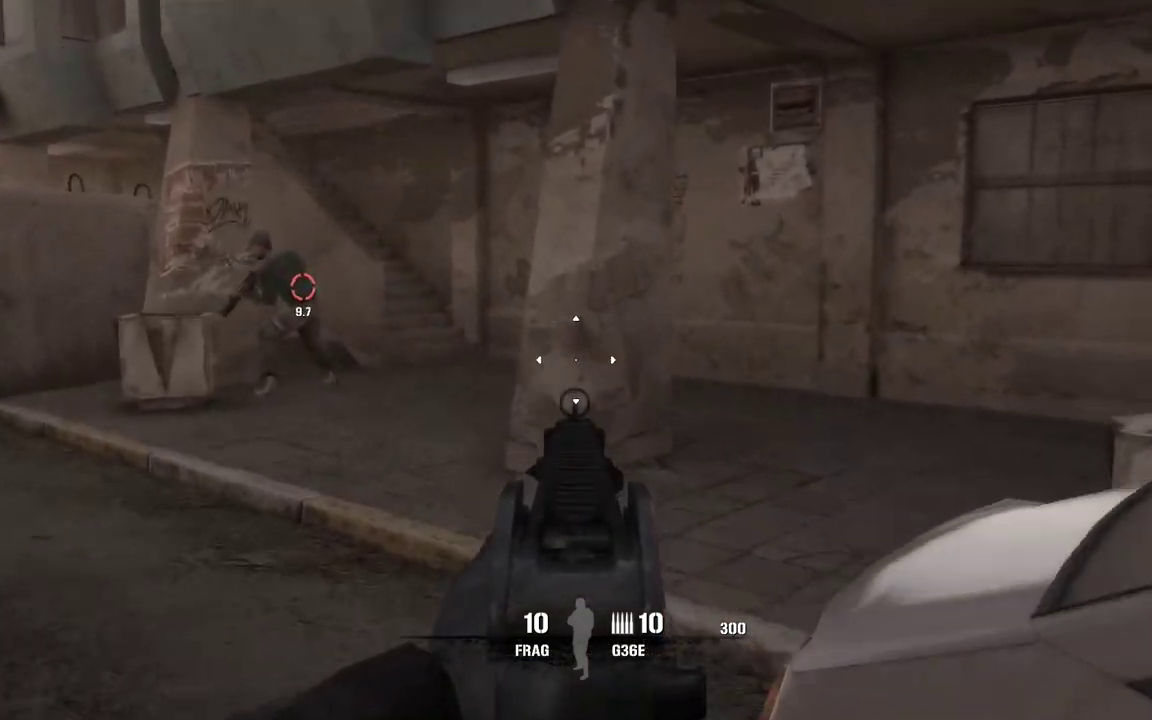
key("w")
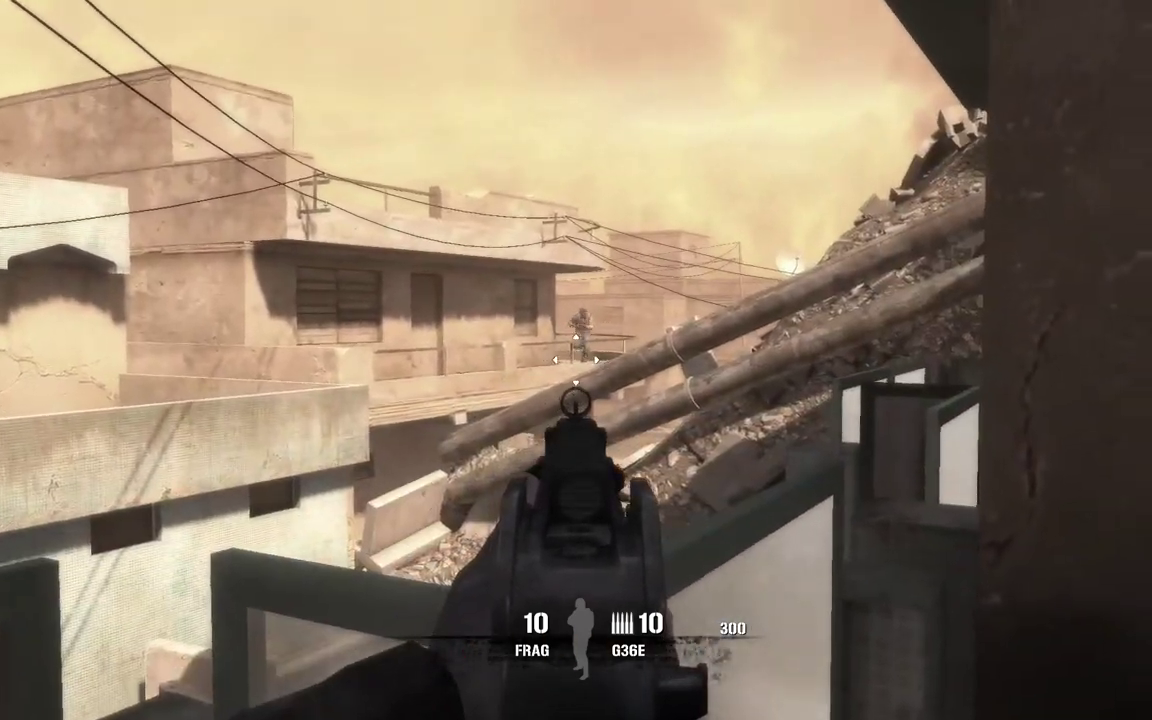
right_click(576, 360)
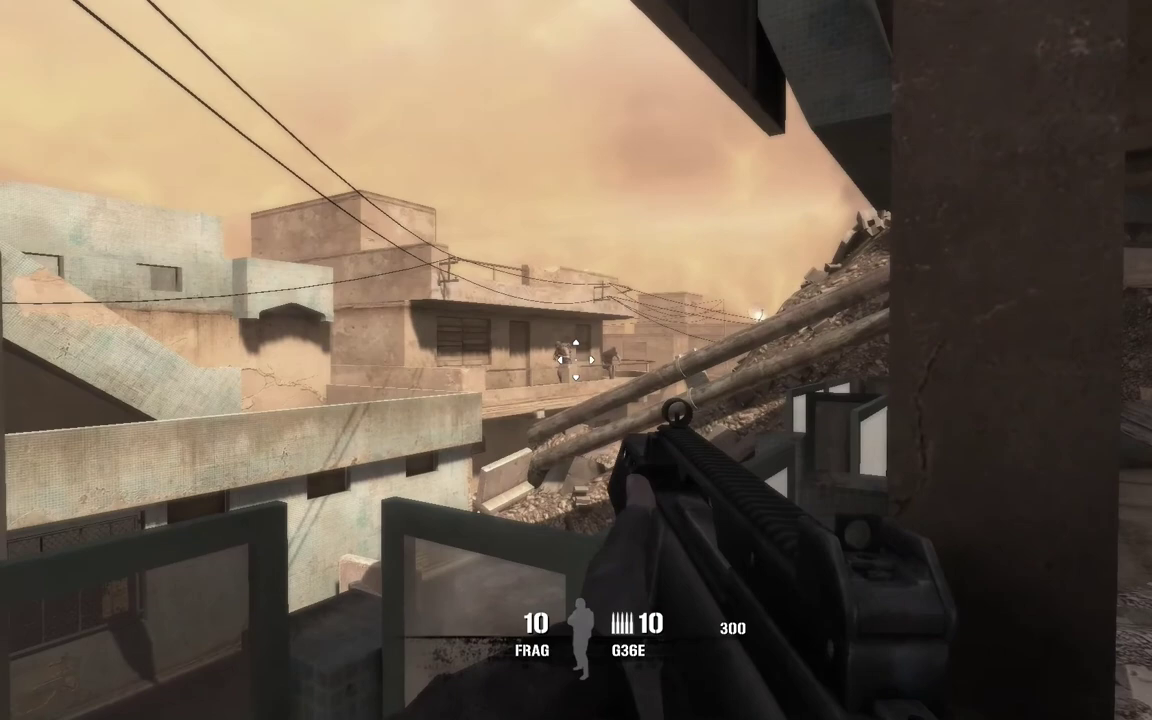
left_click(576, 360)
left_click(576, 360)
left_click(576, 360)
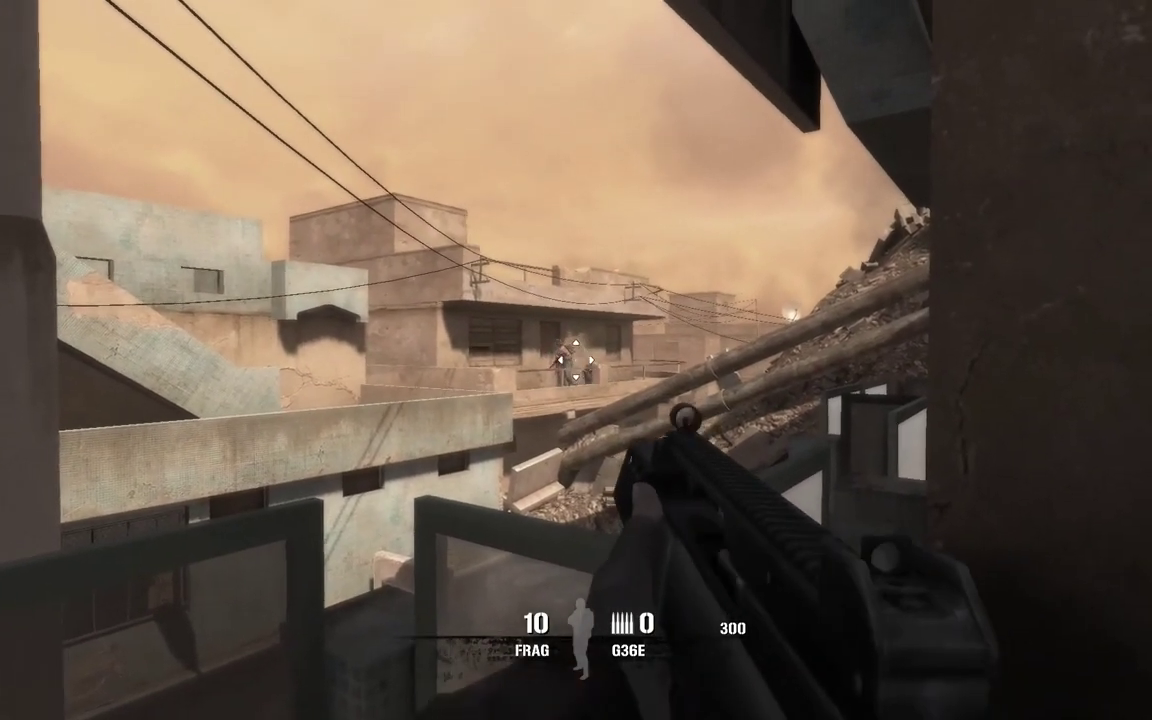
key("r")
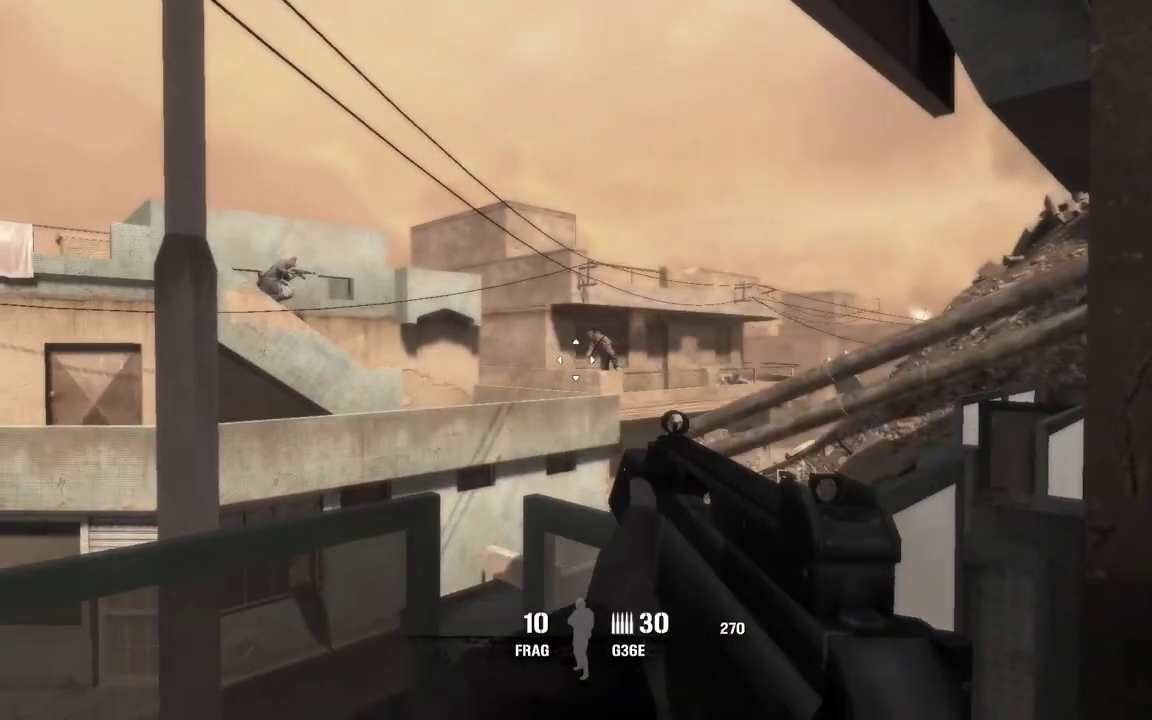